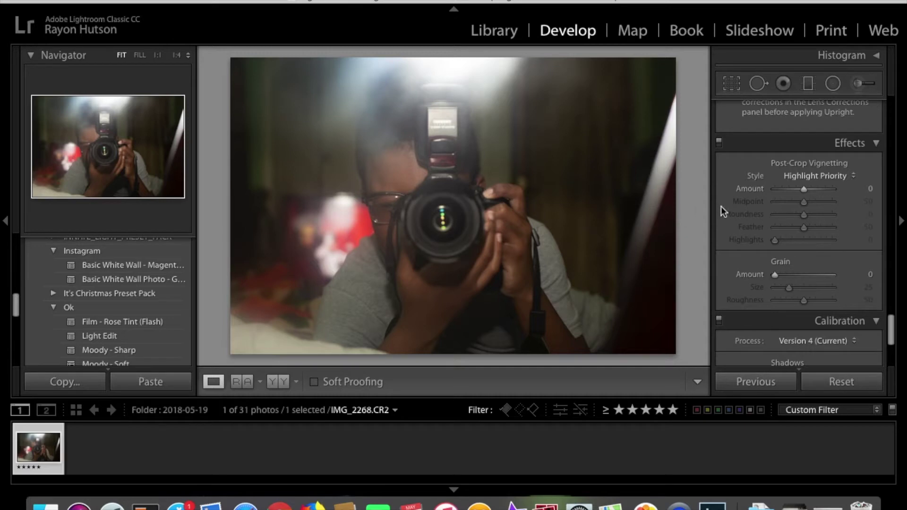
- Set Temp to 6,614, Exposure to −0.20, Contrast to +25, Highlights to +19, Shadows to +18, Whites to +26 and Blacks to +14
{"action": "scroll", "coordinate": [749, 214], "scroll_direction": "up", "scroll_amount": 20}
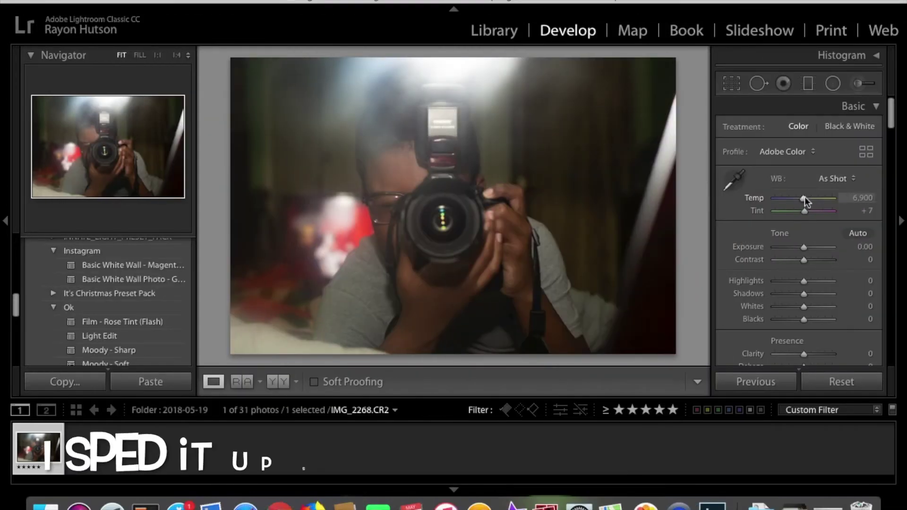
{"action": "mouse_move", "coordinate": [804, 196]}
{"action": "left_mouse_down"}
{"action": "mouse_move", "coordinate": [809, 202]}
{"action": "mouse_move", "coordinate": [798, 203]}
{"action": "left_mouse_up"}
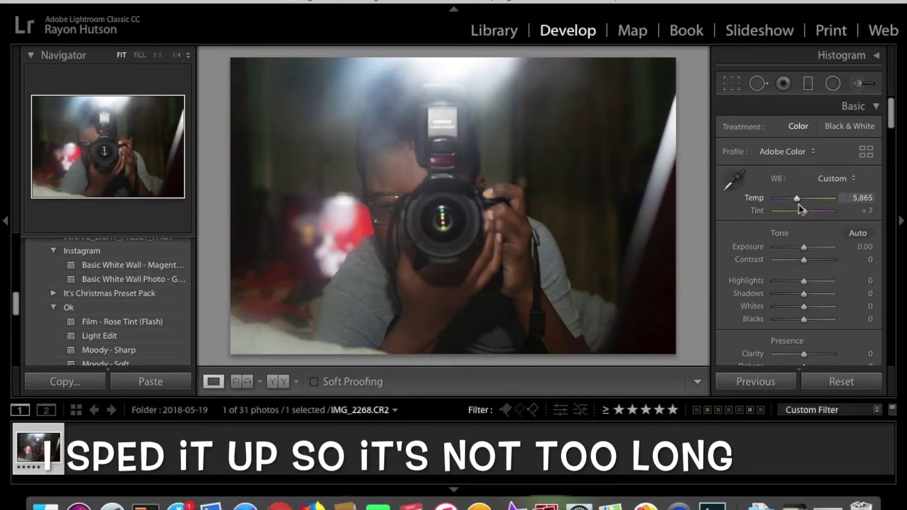
{"action": "left_click_drag", "start_coordinate": [804, 247], "coordinate": [810, 306]}
{"action": "left_click_drag", "start_coordinate": [807, 197], "coordinate": [801, 199]}
{"action": "left_click_drag", "start_coordinate": [804, 295], "coordinate": [808, 311]}
{"action": "left_click", "coordinate": [809, 320]}
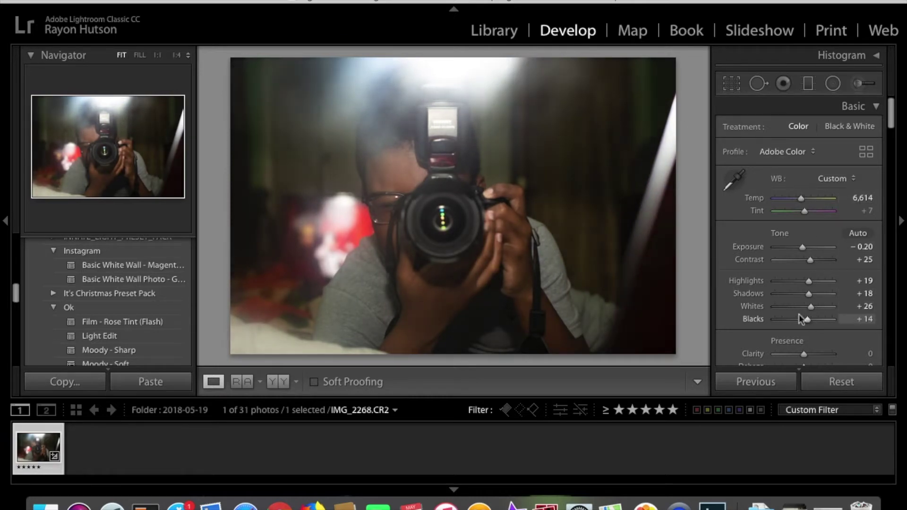
- Set the photo's Vibrance to −12 and Saturation to +8
{"action": "scroll", "coordinate": [798, 243], "scroll_direction": "down", "scroll_amount": 5}
{"action": "mouse_move", "coordinate": [798, 242]}
{"action": "left_mouse_down"}
{"action": "mouse_move", "coordinate": [795, 254]}
{"action": "mouse_move", "coordinate": [806, 258]}
{"action": "left_mouse_up"}
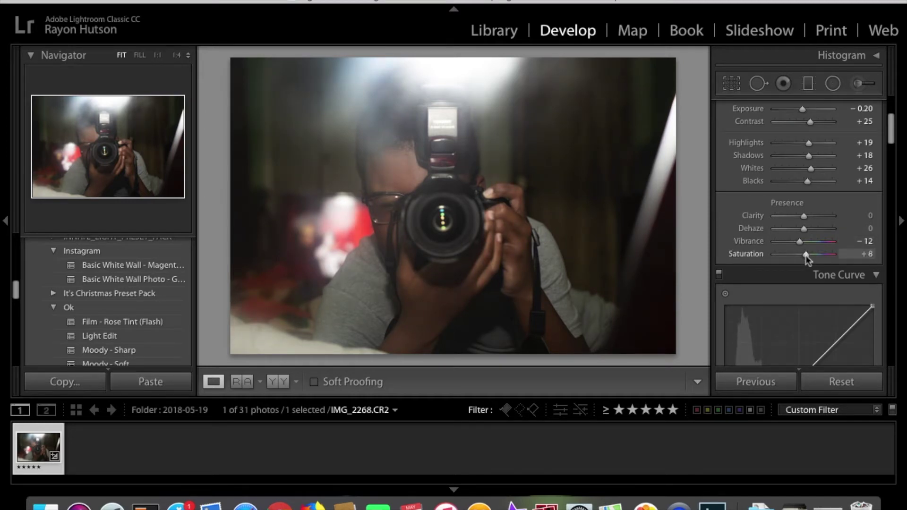
- Add three control points to the RGB tone curve at the shadows, midtones and highlights
{"action": "scroll", "coordinate": [804, 250], "scroll_direction": "down", "scroll_amount": 5}
{"action": "left_click", "coordinate": [762, 241]}
{"action": "left_click", "coordinate": [801, 205]}
{"action": "left_click", "coordinate": [838, 168]}
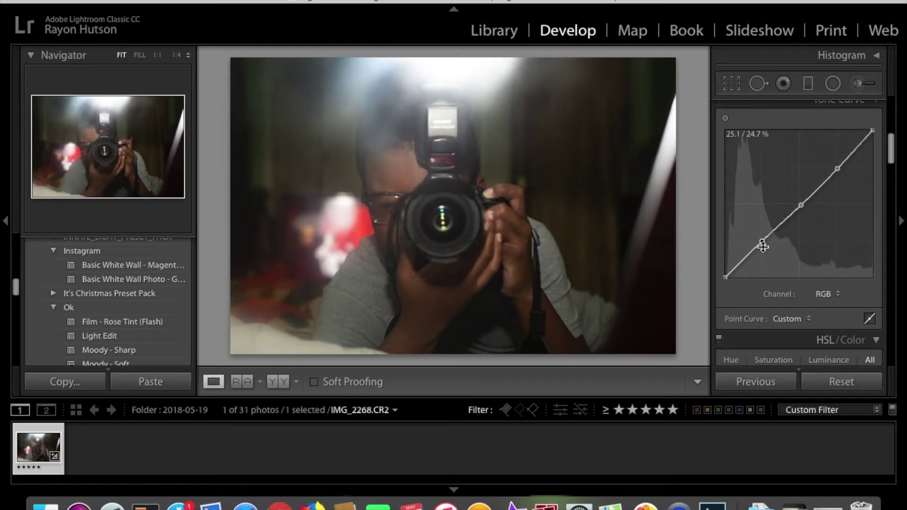
- Shape the RGB curve into a gentle S with lifted black and lowered white endpoints, and undo the final highlight point move
{"action": "left_click_drag", "start_coordinate": [763, 246], "coordinate": [765, 248]}
{"action": "left_click_drag", "start_coordinate": [804, 202], "coordinate": [802, 202]}
{"action": "left_click_drag", "start_coordinate": [838, 168], "coordinate": [837, 163]}
{"action": "left_click_drag", "start_coordinate": [725, 278], "coordinate": [725, 270]}
{"action": "left_click_drag", "start_coordinate": [873, 130], "coordinate": [872, 142]}
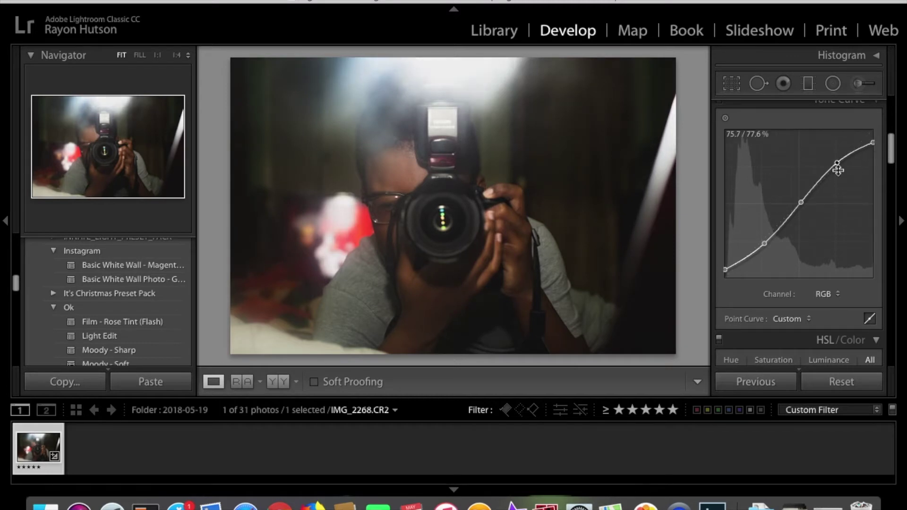
{"action": "left_click_drag", "start_coordinate": [801, 204], "coordinate": [800, 200]}
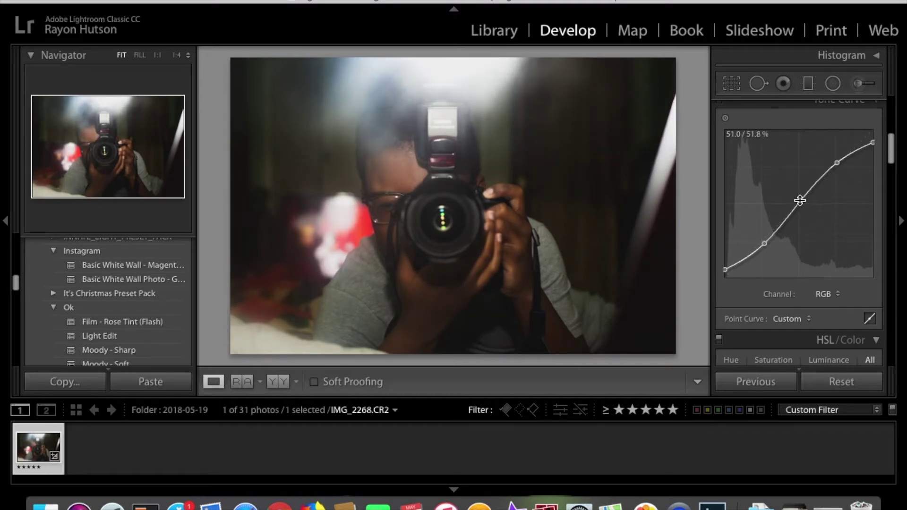
{"action": "left_click_drag", "start_coordinate": [873, 142], "coordinate": [844, 175]}
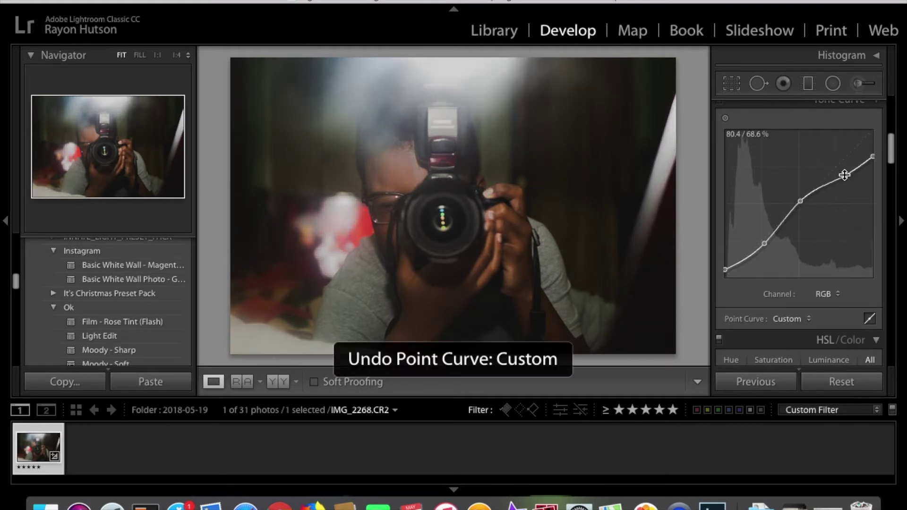
{"action": "key", "text": "ctrl+z"}
- Adjust the orange tones in HSL with Hue at +5, Saturation at −11 and Luminance at +22
{"action": "scroll", "coordinate": [799, 302], "scroll_direction": "down", "scroll_amount": 10}
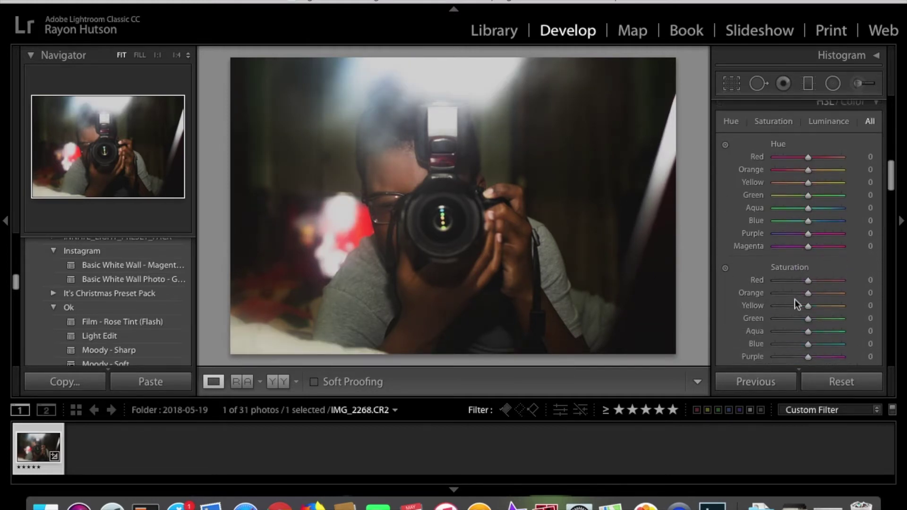
{"action": "scroll", "coordinate": [795, 300], "scroll_direction": "up", "scroll_amount": 2}
{"action": "left_click_drag", "start_coordinate": [809, 208], "coordinate": [809, 206]}
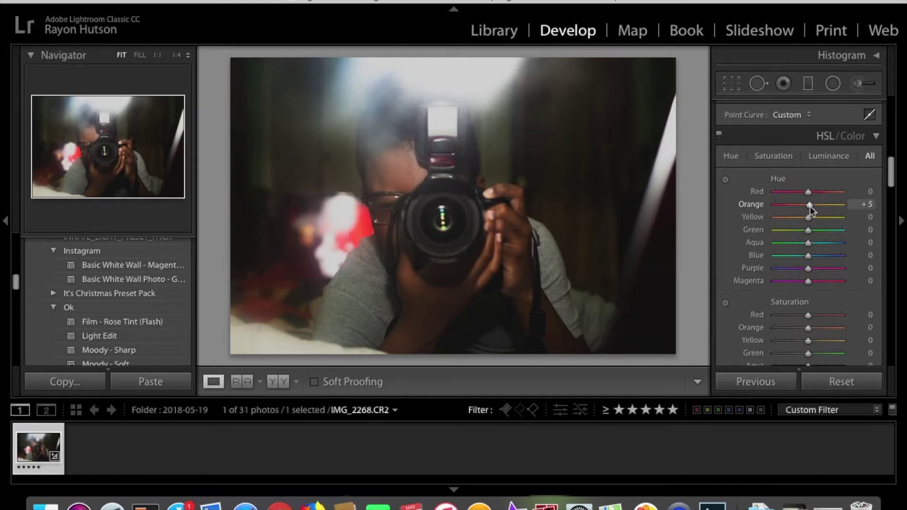
{"action": "scroll", "coordinate": [798, 236], "scroll_direction": "down", "scroll_amount": 4}
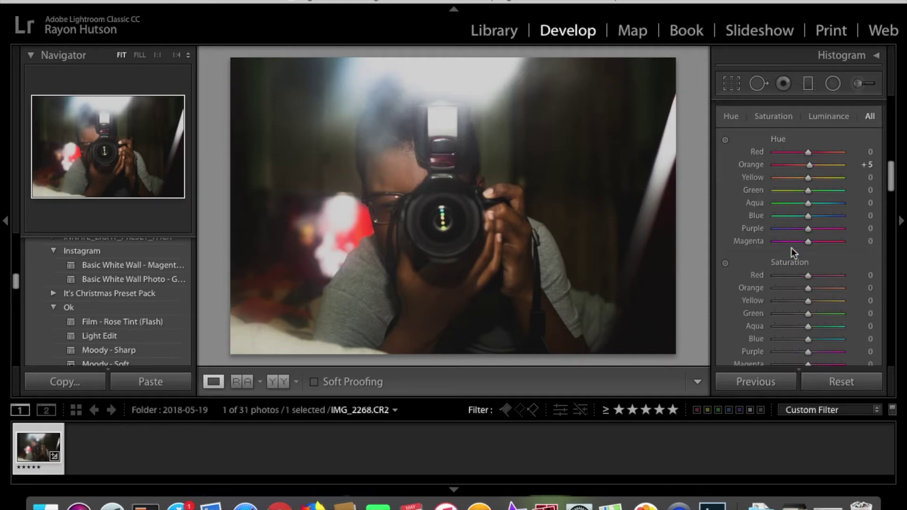
{"action": "left_click_drag", "start_coordinate": [802, 246], "coordinate": [804, 247]}
{"action": "scroll", "coordinate": [804, 245], "scroll_direction": "down", "scroll_amount": 4}
{"action": "left_click_drag", "start_coordinate": [808, 287], "coordinate": [815, 288]}
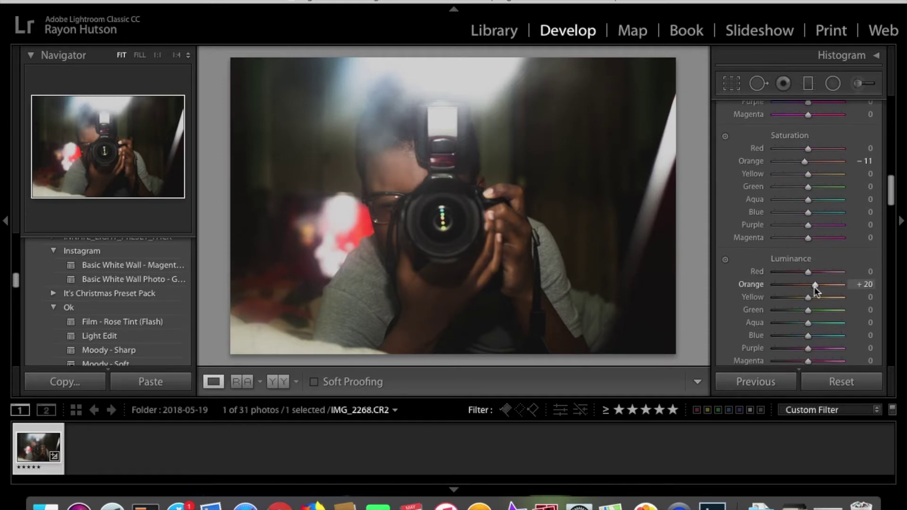
- Switch the tone curve to the Red channel and place a slightly raised control point in its shadows
{"action": "scroll", "coordinate": [814, 287], "scroll_direction": "up", "scroll_amount": 5}
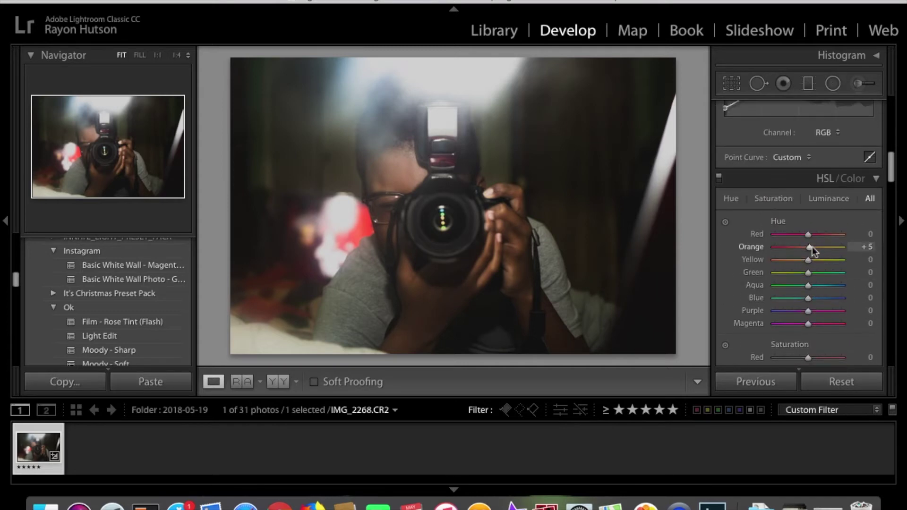
{"action": "scroll", "coordinate": [810, 247], "scroll_direction": "up", "scroll_amount": 3}
{"action": "scroll", "coordinate": [809, 247], "scroll_direction": "up", "scroll_amount": 3}
{"action": "left_click", "coordinate": [823, 317]}
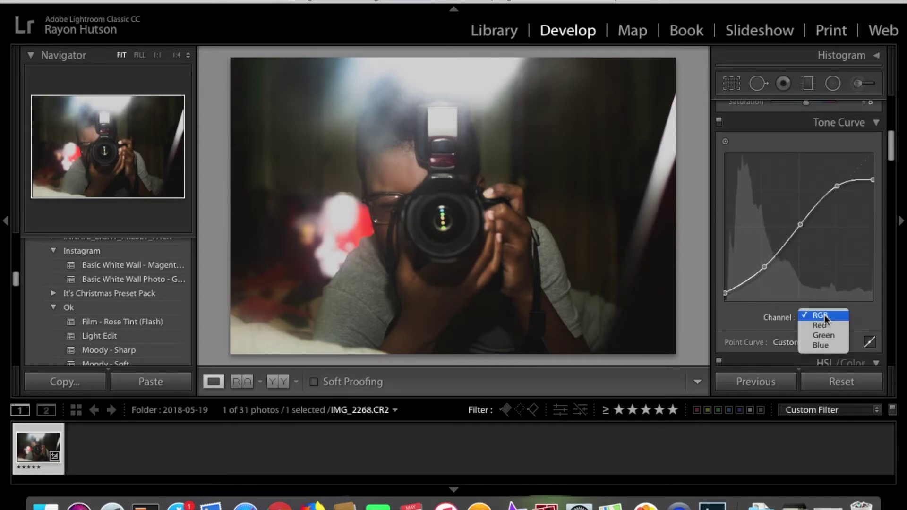
{"action": "left_click", "coordinate": [821, 325]}
{"action": "left_click_drag", "start_coordinate": [767, 263], "coordinate": [758, 264]}
{"action": "right_click", "coordinate": [763, 268]}
{"action": "left_click", "coordinate": [762, 267]}
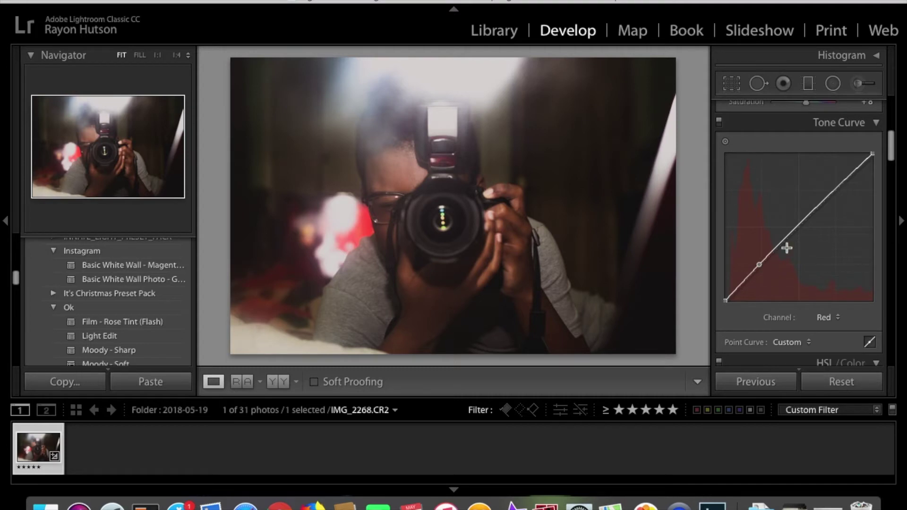
- Tint the split-toning highlights blue with Hue 215 and Saturation 25
{"action": "scroll", "coordinate": [787, 255], "scroll_direction": "down", "scroll_amount": 3}
{"action": "scroll", "coordinate": [796, 271], "scroll_direction": "down", "scroll_amount": 9}
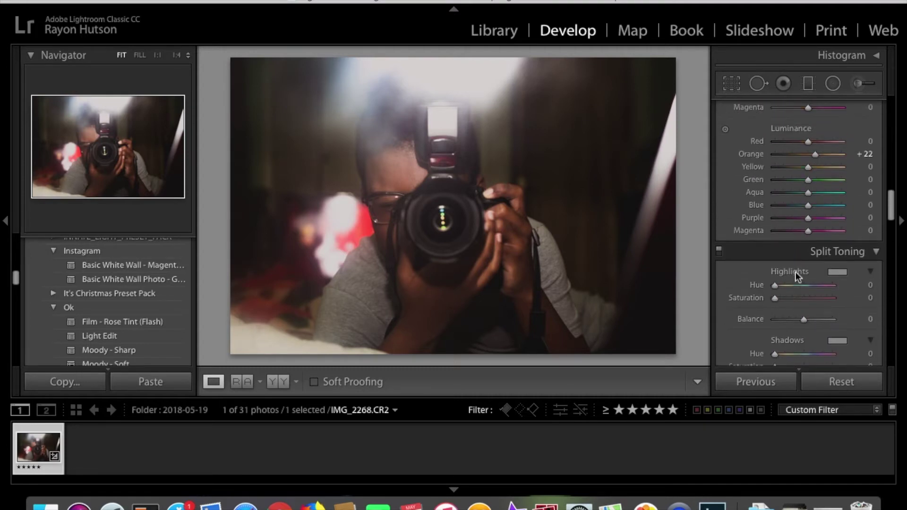
{"action": "scroll", "coordinate": [795, 271], "scroll_direction": "up", "scroll_amount": 2}
{"action": "left_click", "coordinate": [835, 307]}
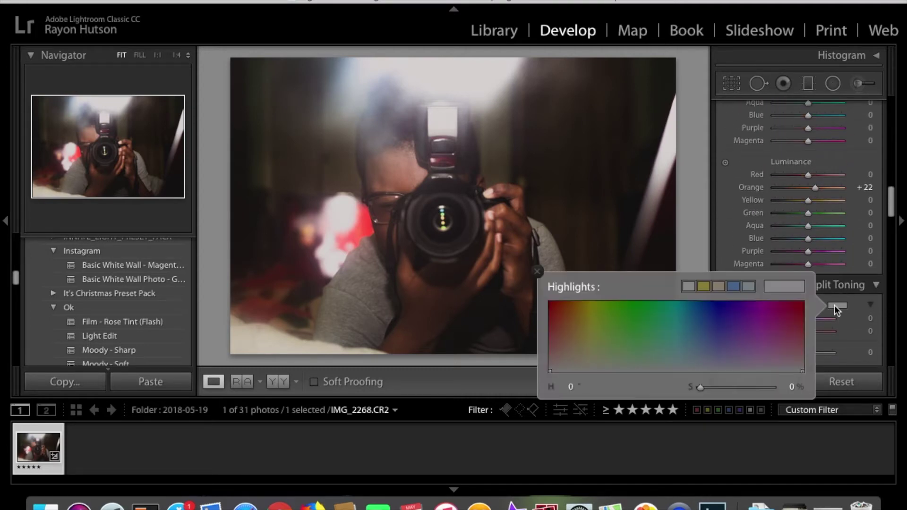
{"action": "left_click", "coordinate": [733, 287]}
{"action": "left_click", "coordinate": [841, 308]}
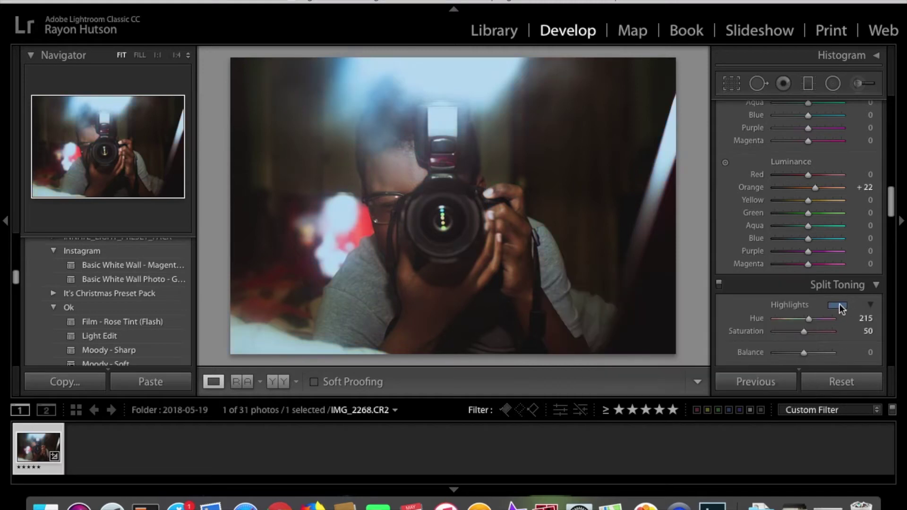
{"action": "scroll", "coordinate": [820, 314], "scroll_direction": "down", "scroll_amount": 2}
{"action": "left_click_drag", "start_coordinate": [803, 251], "coordinate": [790, 248]}
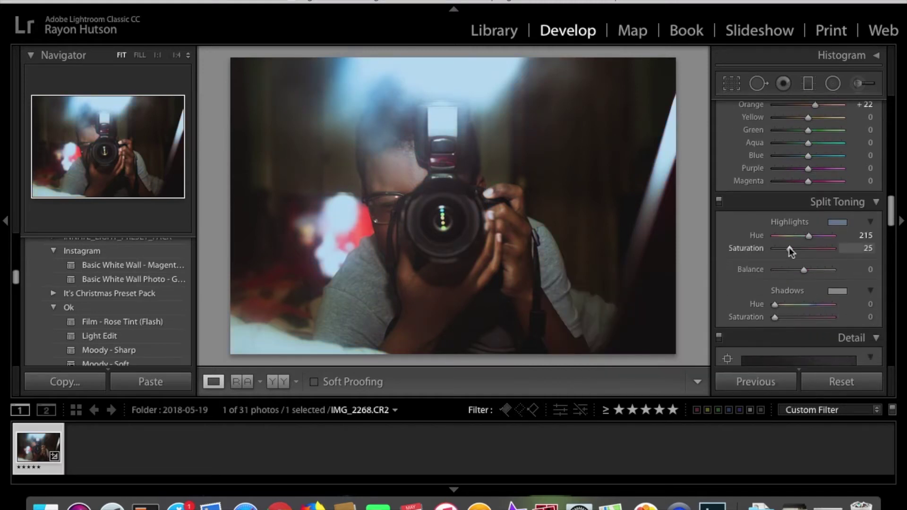
- Tint the split-toning shadows a warm orange with Hue 30 and Saturation 10
{"action": "left_click", "coordinate": [836, 291]}
{"action": "left_click", "coordinate": [564, 303]}
{"action": "left_click", "coordinate": [569, 296]}
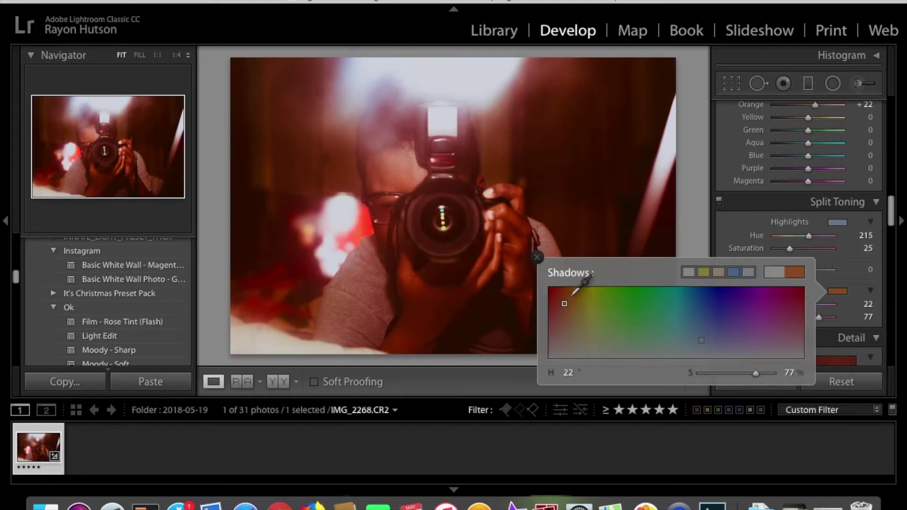
{"action": "left_click", "coordinate": [839, 293]}
{"action": "left_click_drag", "start_coordinate": [821, 316], "coordinate": [778, 317]}
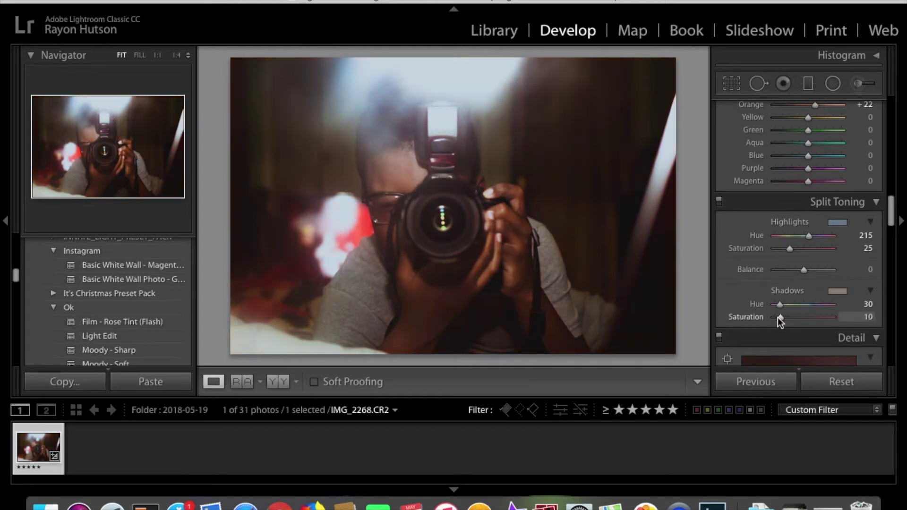
- Set the Sharpening amount to 88 and the Luminance noise reduction to 24
{"action": "scroll", "coordinate": [760, 242], "scroll_direction": "down", "scroll_amount": 10}
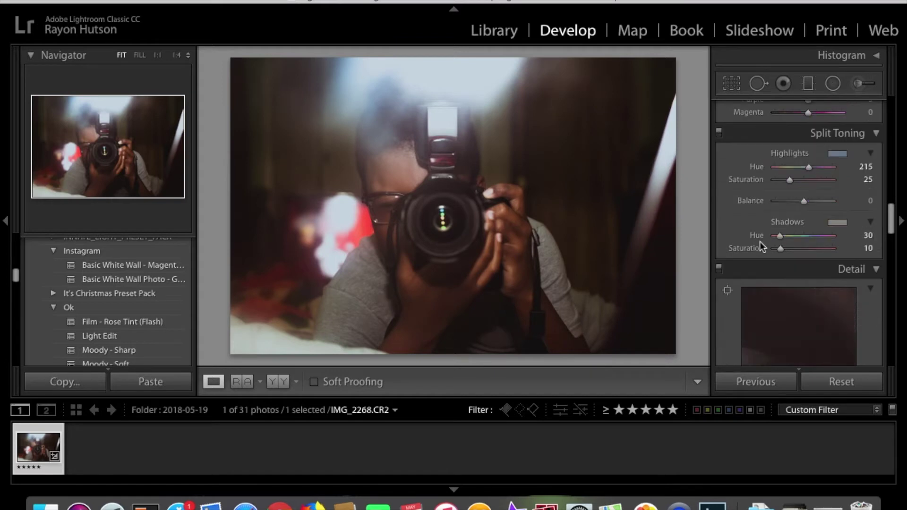
{"action": "left_click", "coordinate": [808, 174]}
{"action": "left_click", "coordinate": [790, 246]}
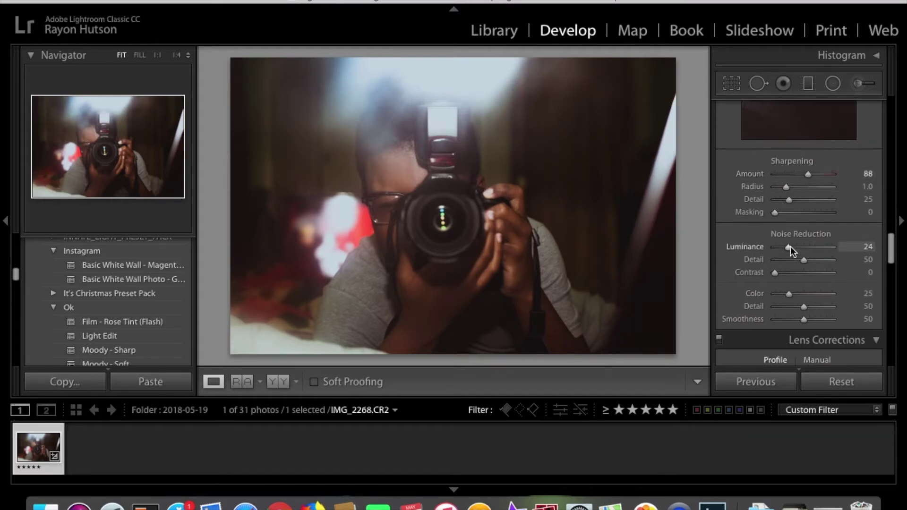
- Lower the photo's Clarity to −10
{"action": "scroll", "coordinate": [790, 245], "scroll_direction": "up", "scroll_amount": 15}
{"action": "left_click_drag", "start_coordinate": [806, 288], "coordinate": [803, 289]}
- Add film grain with Amount 32 and Size 45, and inspect it up close on the photo
{"action": "scroll", "coordinate": [780, 290], "scroll_direction": "down", "scroll_amount": 6}
{"action": "scroll", "coordinate": [761, 291], "scroll_direction": "down", "scroll_amount": 10}
{"action": "scroll", "coordinate": [790, 268], "scroll_direction": "down", "scroll_amount": 3}
{"action": "scroll", "coordinate": [790, 267], "scroll_direction": "down", "scroll_amount": 15}
{"action": "left_click_drag", "start_coordinate": [795, 256], "coordinate": [798, 270]}
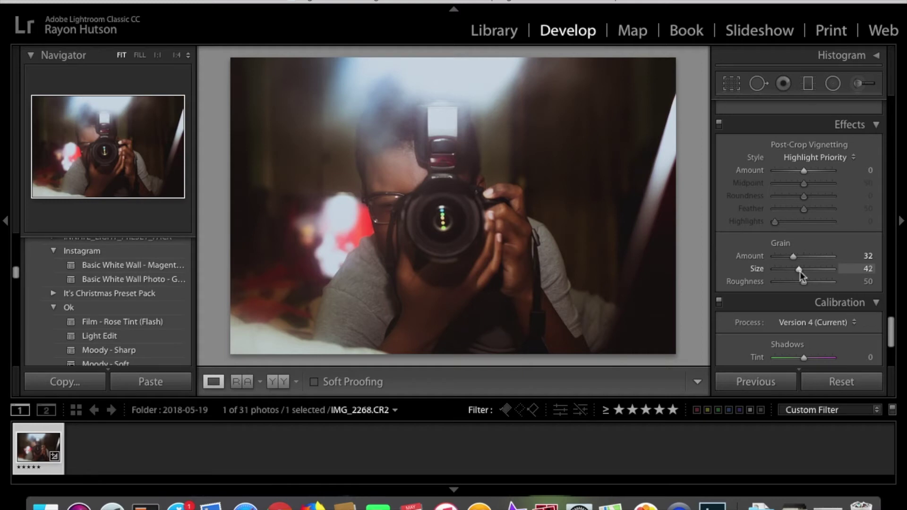
{"action": "left_click", "coordinate": [483, 213]}
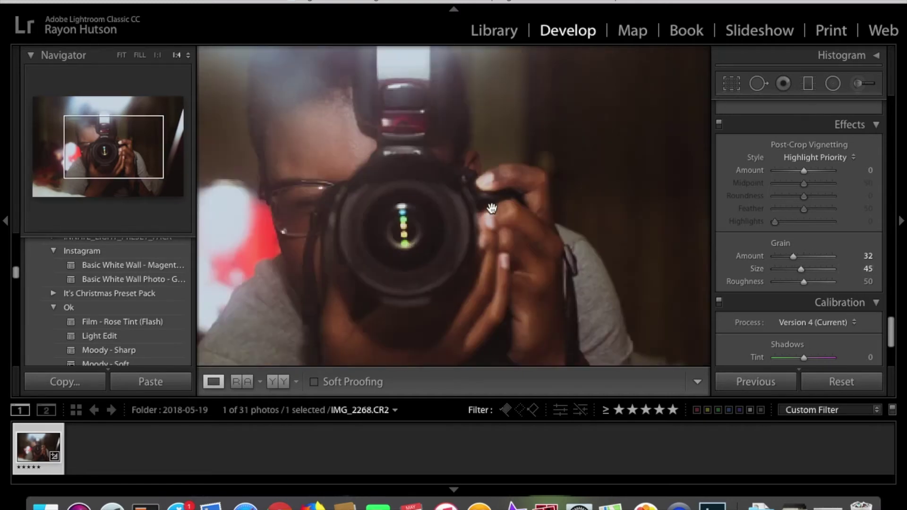
{"action": "left_click", "coordinate": [483, 214]}
- Calibrate the primaries: Red Hue −4 and Saturation −5, Green Hue +7, Blue Hue −3 and Saturation +12
{"action": "scroll", "coordinate": [744, 247], "scroll_direction": "down", "scroll_amount": 5}
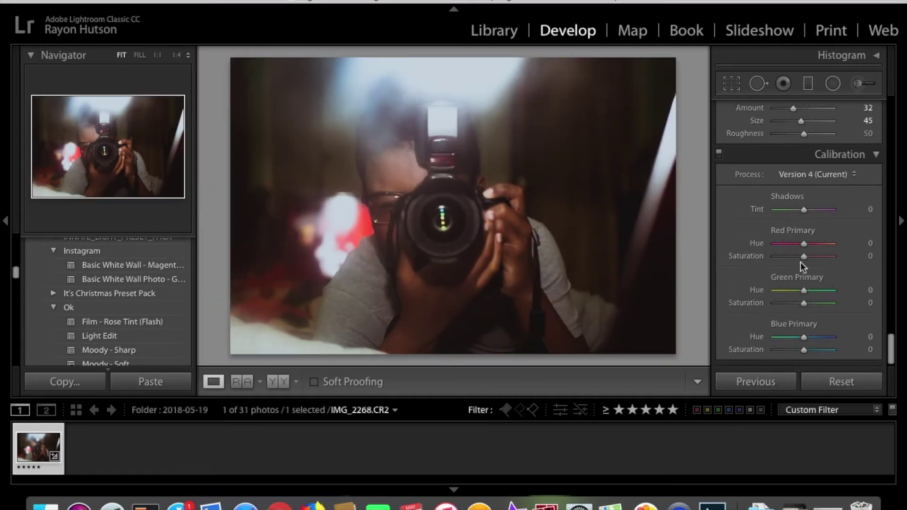
{"action": "mouse_move", "coordinate": [795, 258]}
{"action": "left_mouse_down"}
{"action": "mouse_move", "coordinate": [811, 256]}
{"action": "mouse_move", "coordinate": [808, 246]}
{"action": "mouse_move", "coordinate": [800, 259]}
{"action": "left_mouse_up"}
{"action": "mouse_move", "coordinate": [805, 290]}
{"action": "left_mouse_down"}
{"action": "mouse_move", "coordinate": [814, 291]}
{"action": "mouse_move", "coordinate": [787, 298]}
{"action": "mouse_move", "coordinate": [867, 294]}
{"action": "mouse_move", "coordinate": [807, 296]}
{"action": "left_mouse_up"}
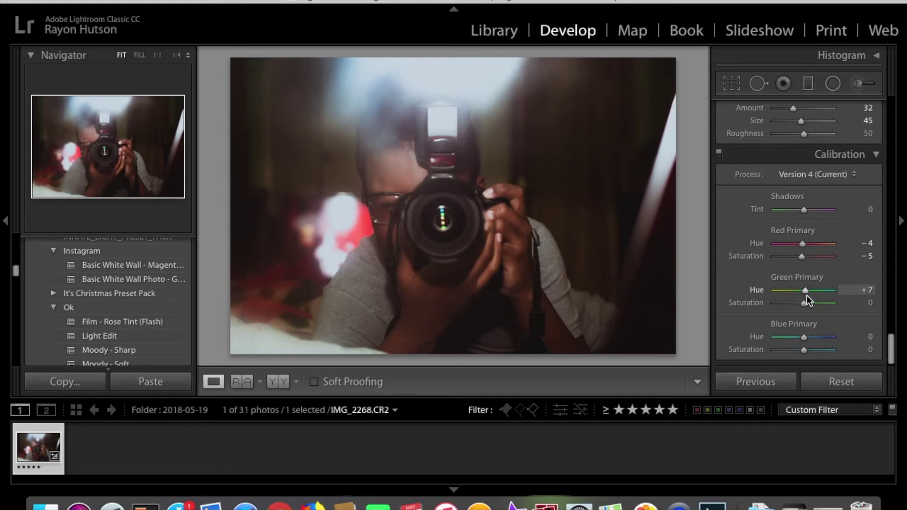
{"action": "mouse_move", "coordinate": [802, 337]}
{"action": "left_mouse_down"}
{"action": "mouse_move", "coordinate": [812, 338]}
{"action": "mouse_move", "coordinate": [784, 340]}
{"action": "mouse_move", "coordinate": [806, 339]}
{"action": "mouse_move", "coordinate": [815, 352]}
{"action": "mouse_move", "coordinate": [789, 352]}
{"action": "mouse_move", "coordinate": [805, 350]}
{"action": "left_mouse_up"}
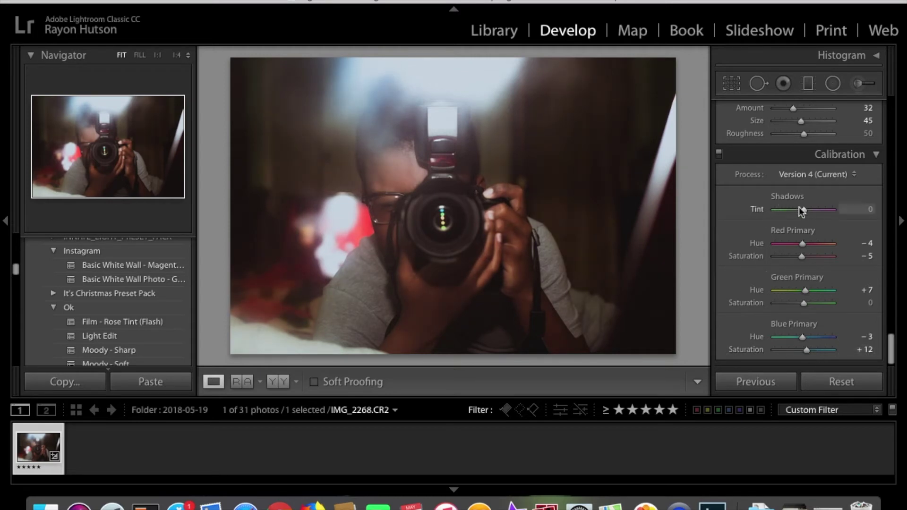
{"action": "mouse_move", "coordinate": [806, 210]}
{"action": "left_mouse_down"}
{"action": "mouse_move", "coordinate": [809, 219]}
{"action": "mouse_move", "coordinate": [803, 214]}
{"action": "left_mouse_up"}
- Fine-tune the white balance by setting Temp to 6,554
{"action": "scroll", "coordinate": [769, 223], "scroll_direction": "up", "scroll_amount": 10}
{"action": "scroll", "coordinate": [769, 223], "scroll_direction": "up", "scroll_amount": 10}
{"action": "left_click_drag", "start_coordinate": [803, 197], "coordinate": [803, 200]}
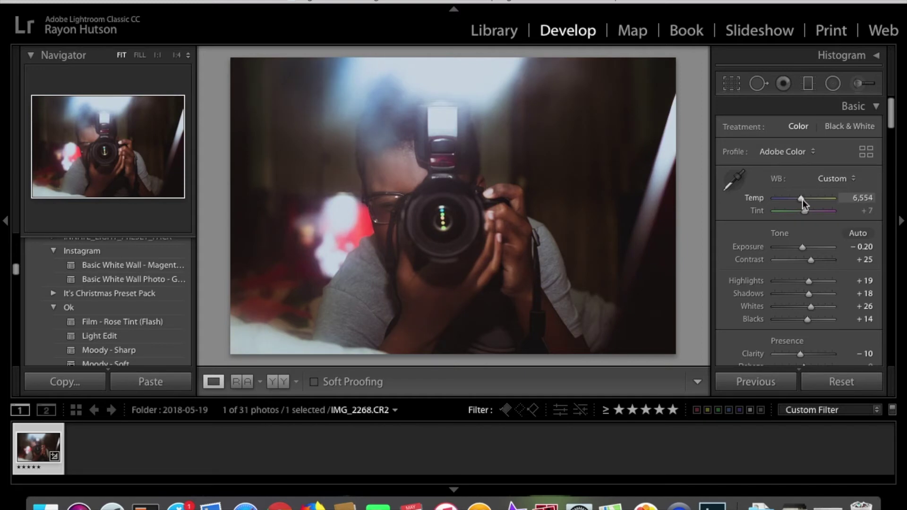
- Try the Camera Neutral profile on the photo and settle on Adobe Standard
{"action": "left_click", "coordinate": [799, 152]}
{"action": "left_click", "coordinate": [808, 199]}
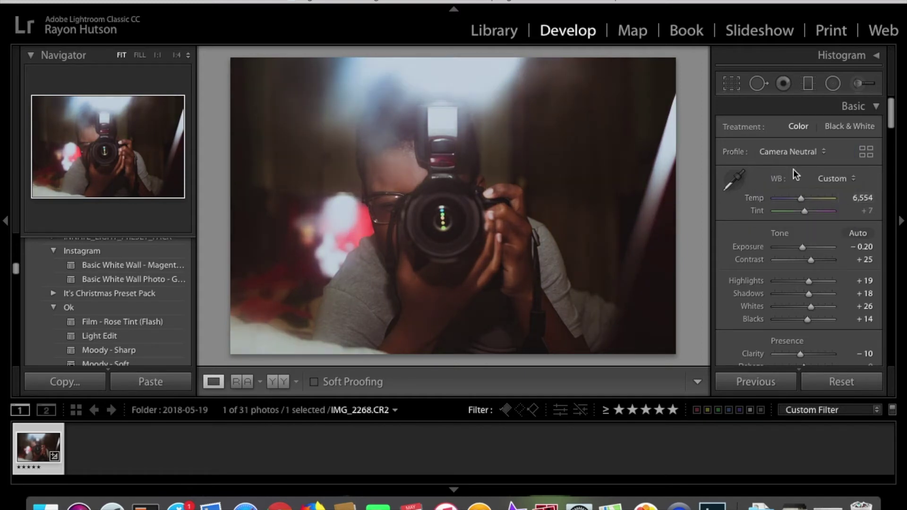
{"action": "left_click", "coordinate": [803, 153]}
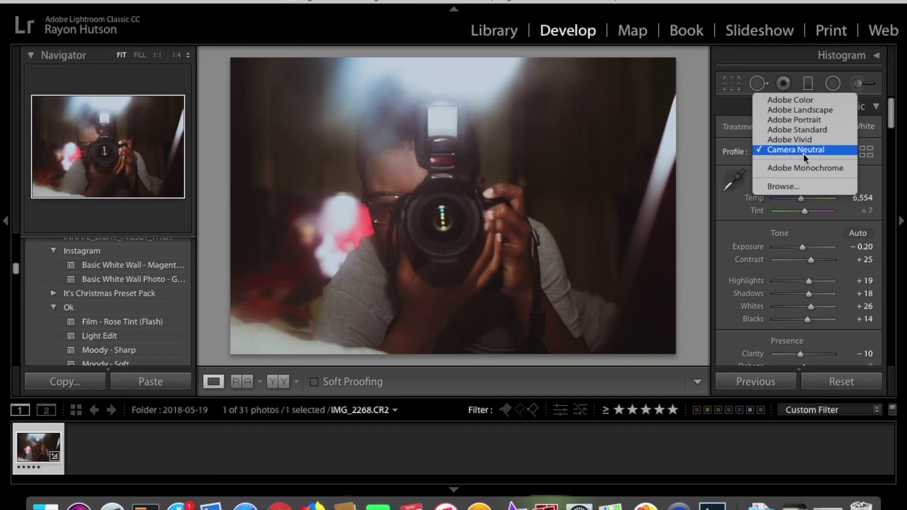
{"action": "left_click", "coordinate": [813, 129]}
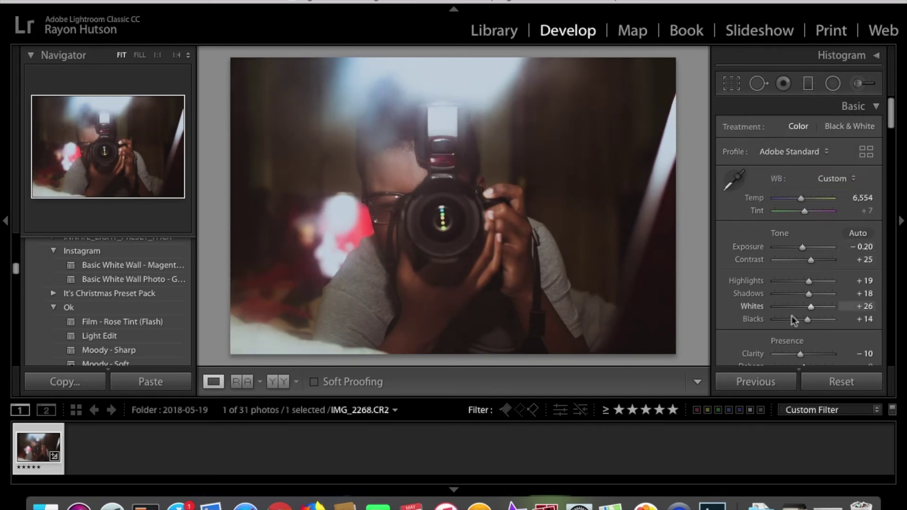
- Set Shadows to −5 and Blacks to −10, and compare the photo with its unedited version
{"action": "left_click", "coordinate": [801, 294]}
{"action": "left_click", "coordinate": [801, 319]}
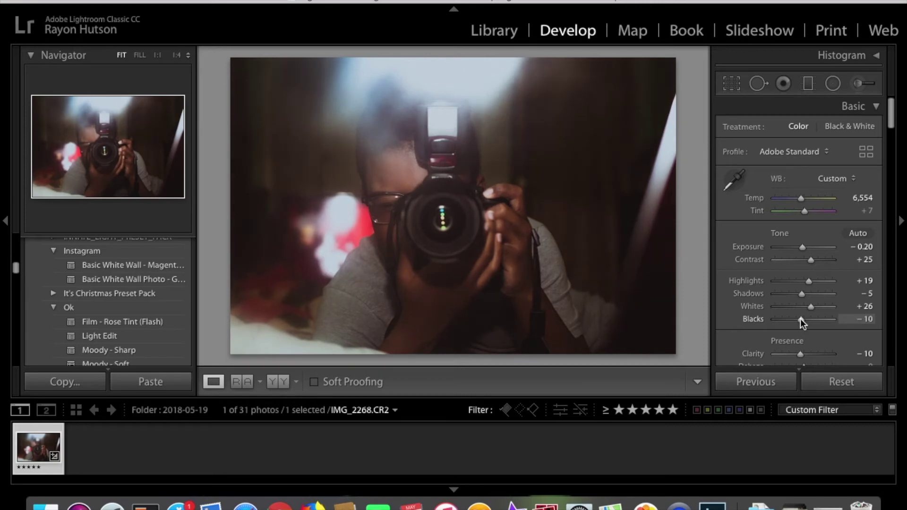
{"action": "key", "text": "backslash"}
{"action": "key", "text": "backslash"}
- Try a split-toning highlight Saturation of 42 and undo it
{"action": "scroll", "coordinate": [743, 265], "scroll_direction": "down", "scroll_amount": 10}
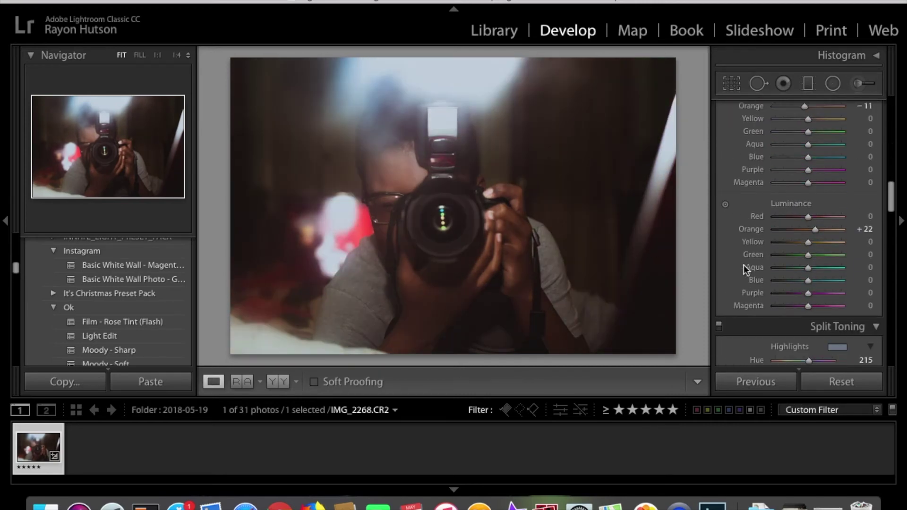
{"action": "left_click", "coordinate": [798, 231]}
{"action": "key", "text": "super+z"}
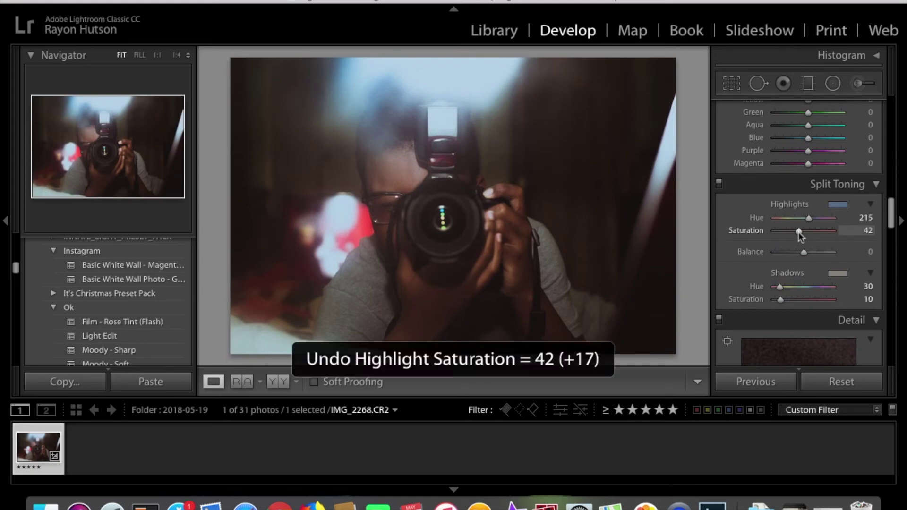
- Compare the edited photo with its unedited version, both full-frame and in the Before/After view
{"action": "scroll", "coordinate": [750, 229], "scroll_direction": "up", "scroll_amount": 10}
{"action": "key", "text": "backslash"}
{"action": "key", "text": "backslash"}
{"action": "key", "text": "y"}
{"action": "key", "text": "y"}
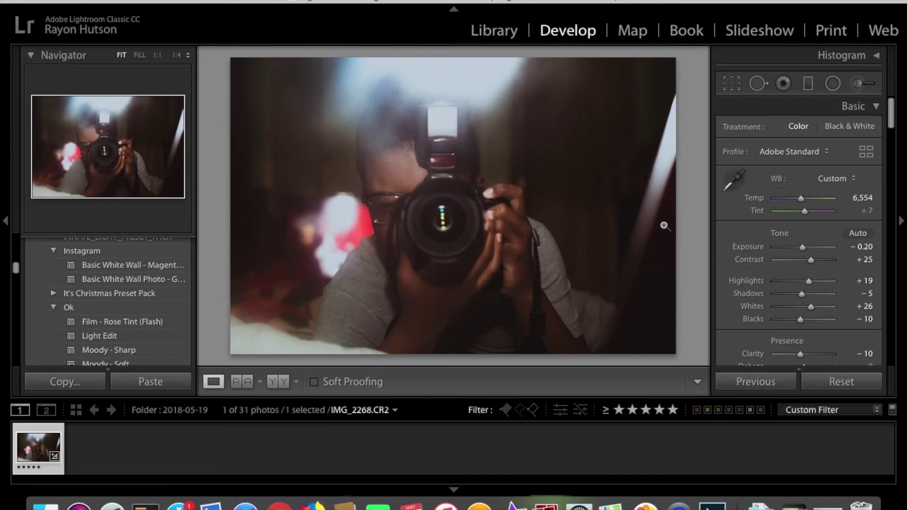
{"action": "key", "text": "backslash"}
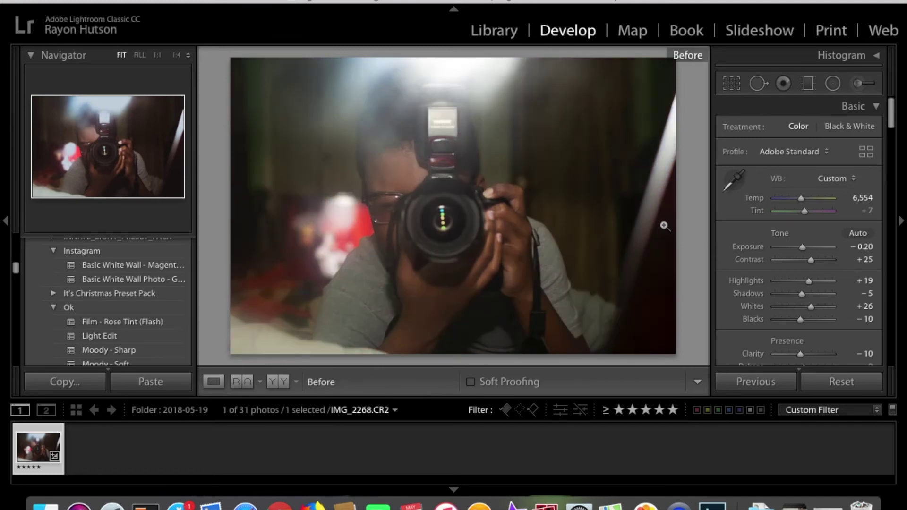
{"action": "key", "text": "backslash"}
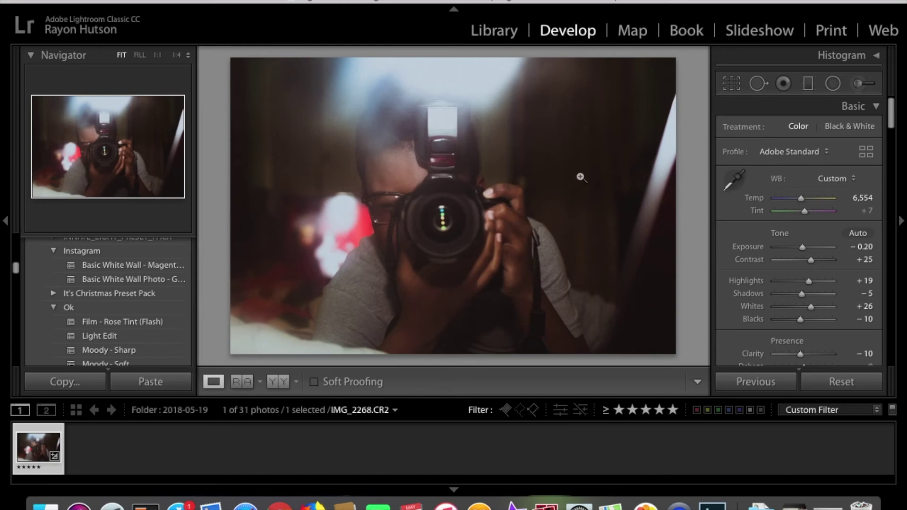
- Try shifting the lower points of the Red channel tone curve and undo the change
{"action": "scroll", "coordinate": [737, 246], "scroll_direction": "down", "scroll_amount": 10}
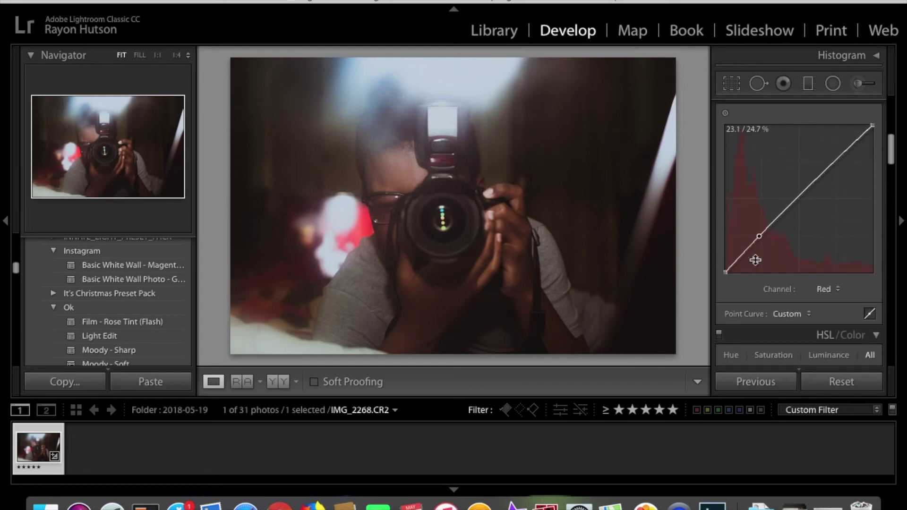
{"action": "left_click_drag", "start_coordinate": [758, 231], "coordinate": [762, 231]}
{"action": "left_click_drag", "start_coordinate": [725, 265], "coordinate": [723, 265]}
{"action": "key", "text": "super+z"}
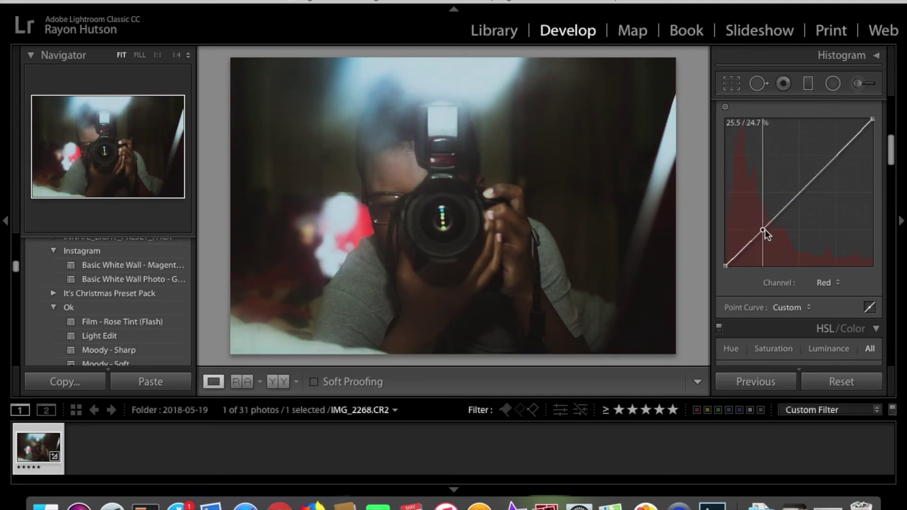
{"action": "scroll", "coordinate": [756, 187], "scroll_direction": "up", "scroll_amount": 10}
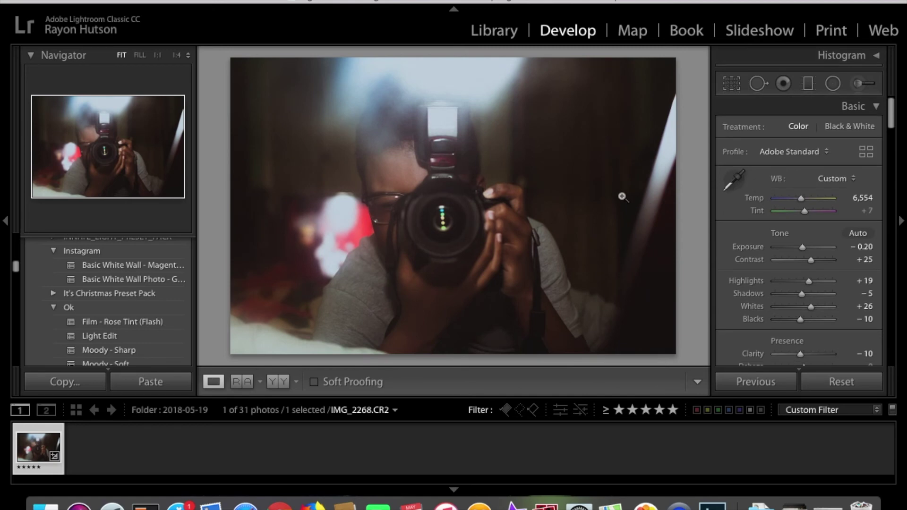